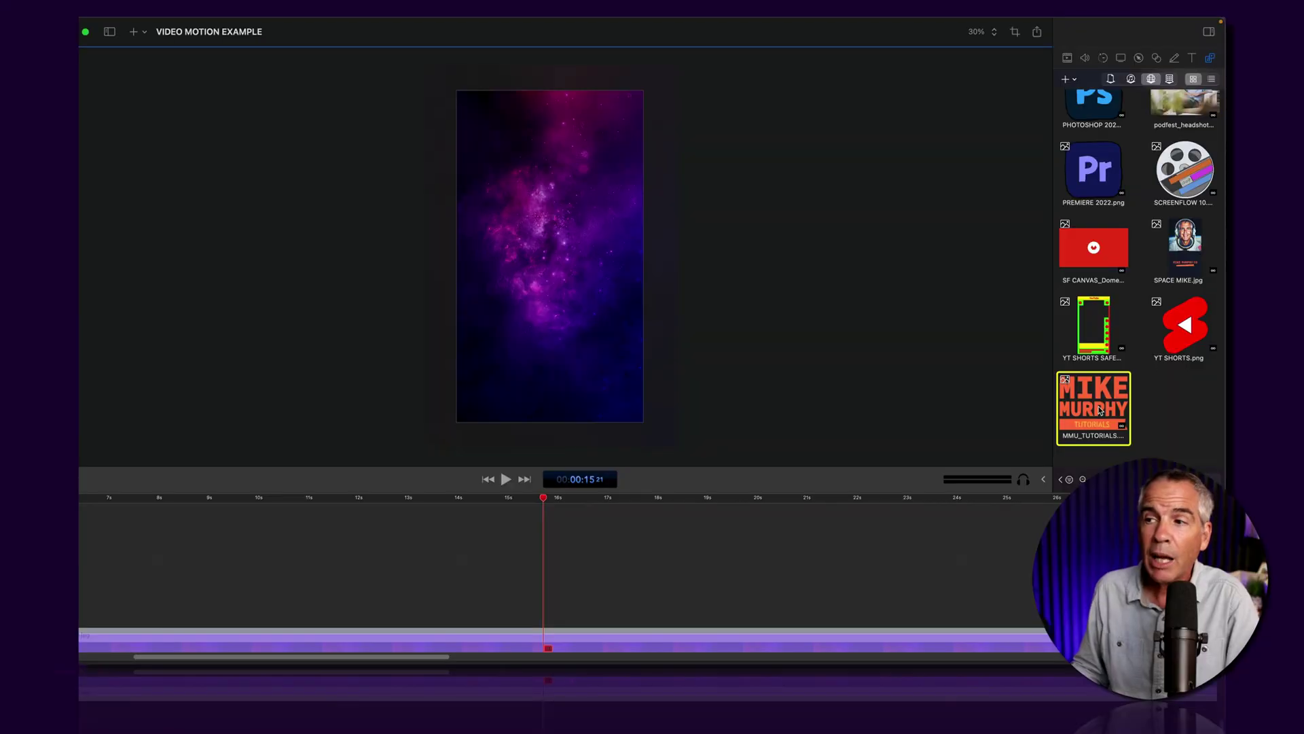
# Place MMU_TUTORIALS.png centred over the galaxy video and trim its clip to about 9 seconds
pyautogui.moveTo(1101, 410); pyautogui.dragTo(558, 254)
pyautogui.moveTo(558, 255); pyautogui.dragTo(577, 324)
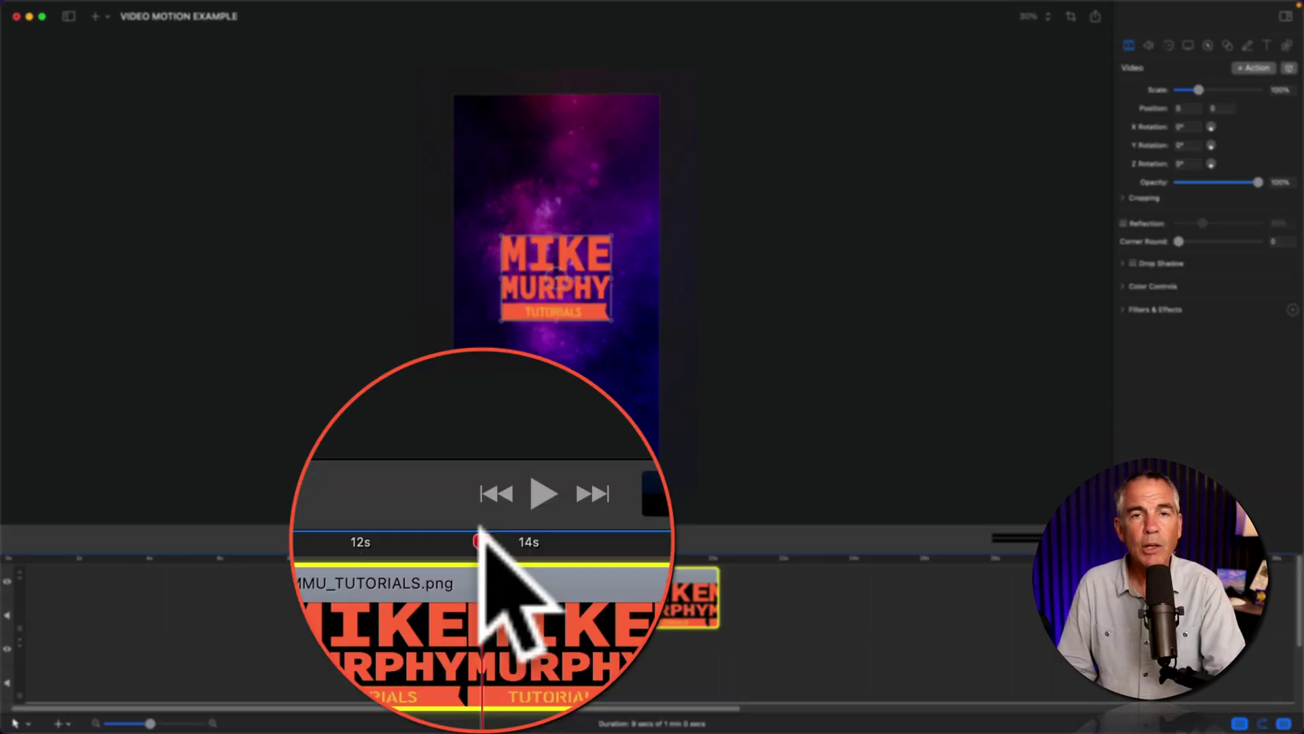
pyautogui.moveTo(475, 552); pyautogui.dragTo(537, 551)
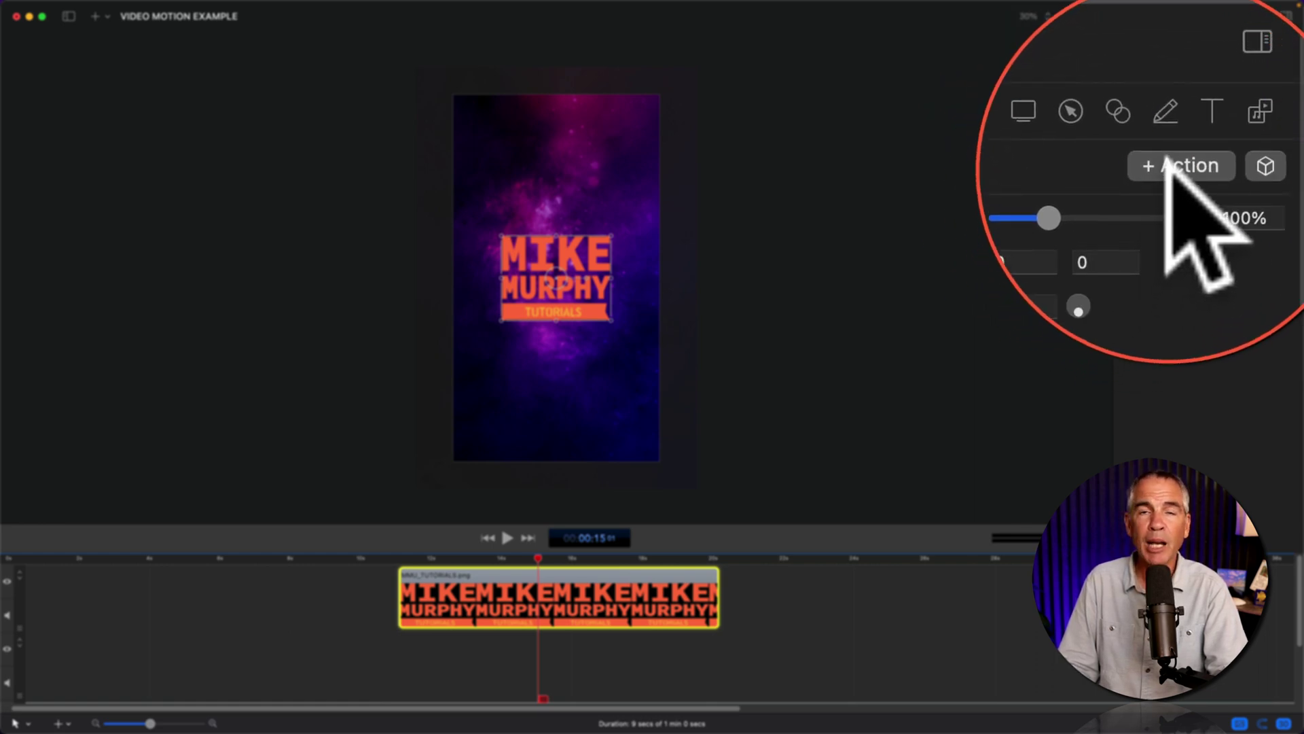
# Add a video action that brings the logo down from above the frame, tilted -1°, to centre
pyautogui.click(1251, 65)
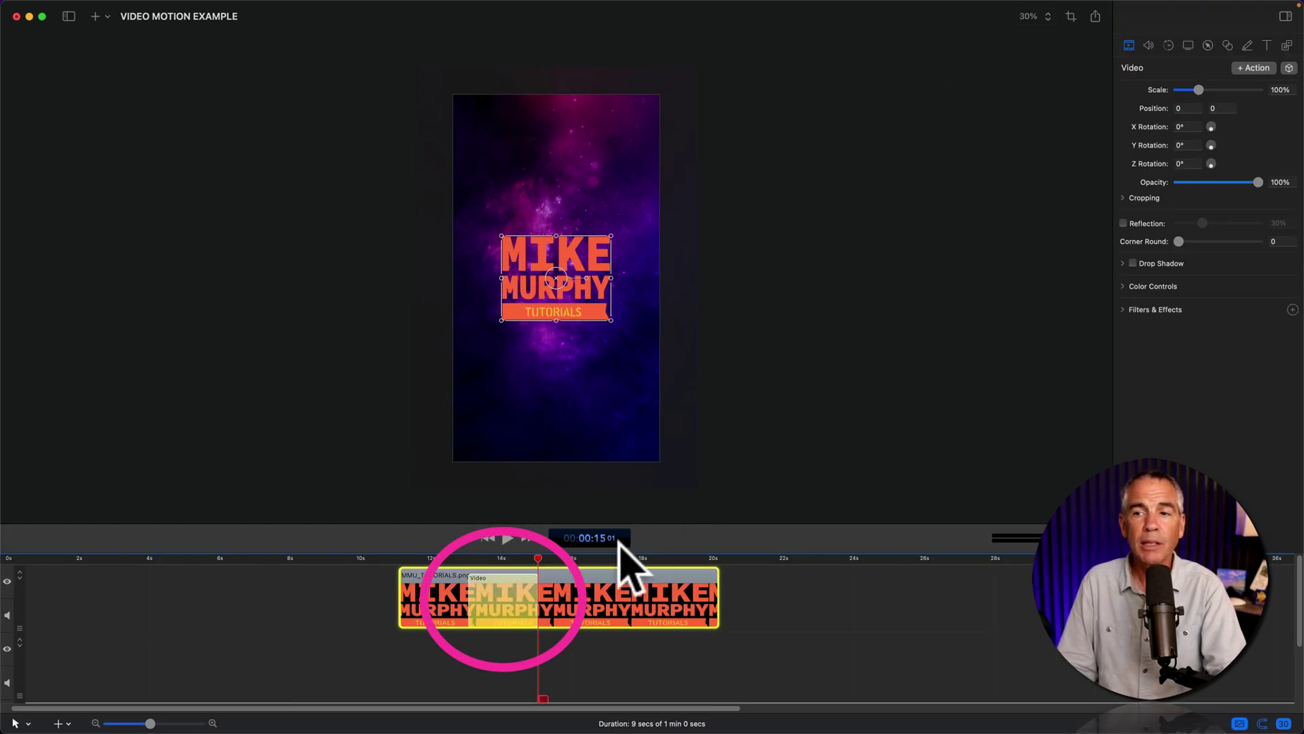
pyautogui.moveTo(541, 553); pyautogui.dragTo(478, 568)
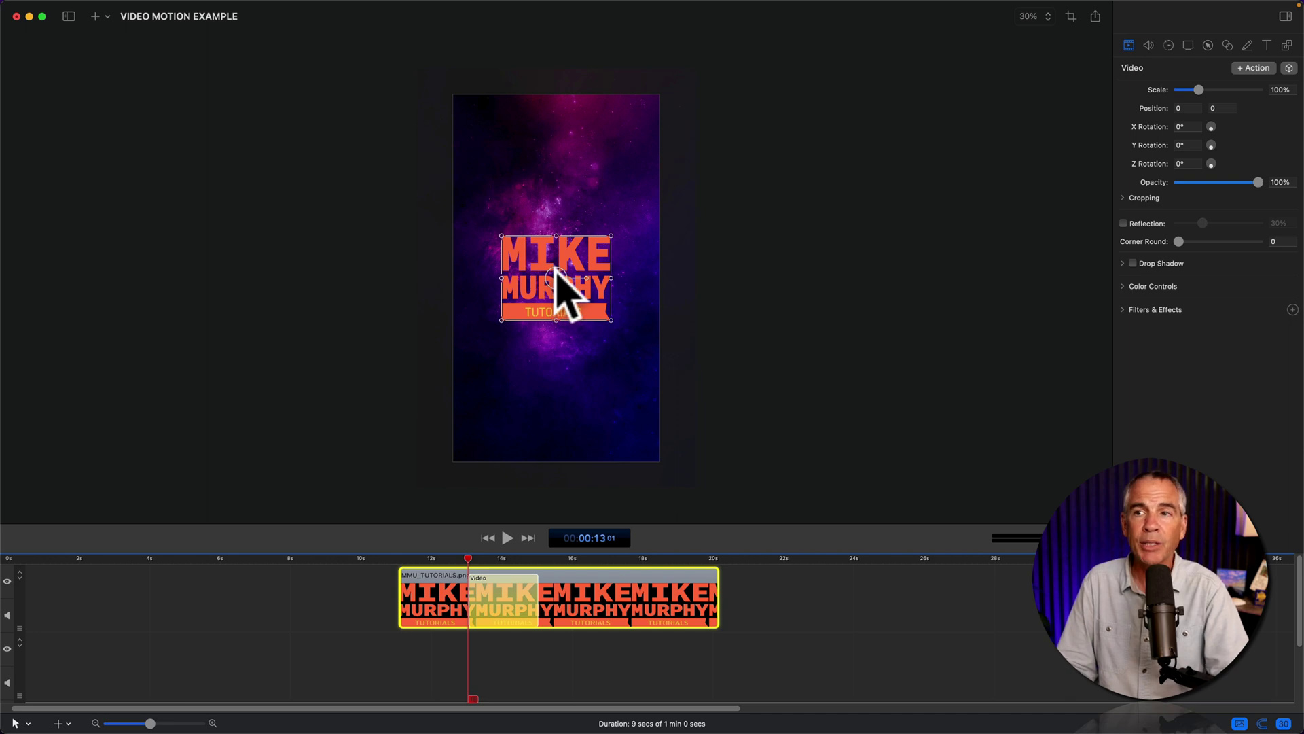
pyautogui.moveTo(557, 277); pyautogui.dragTo(555, 30)
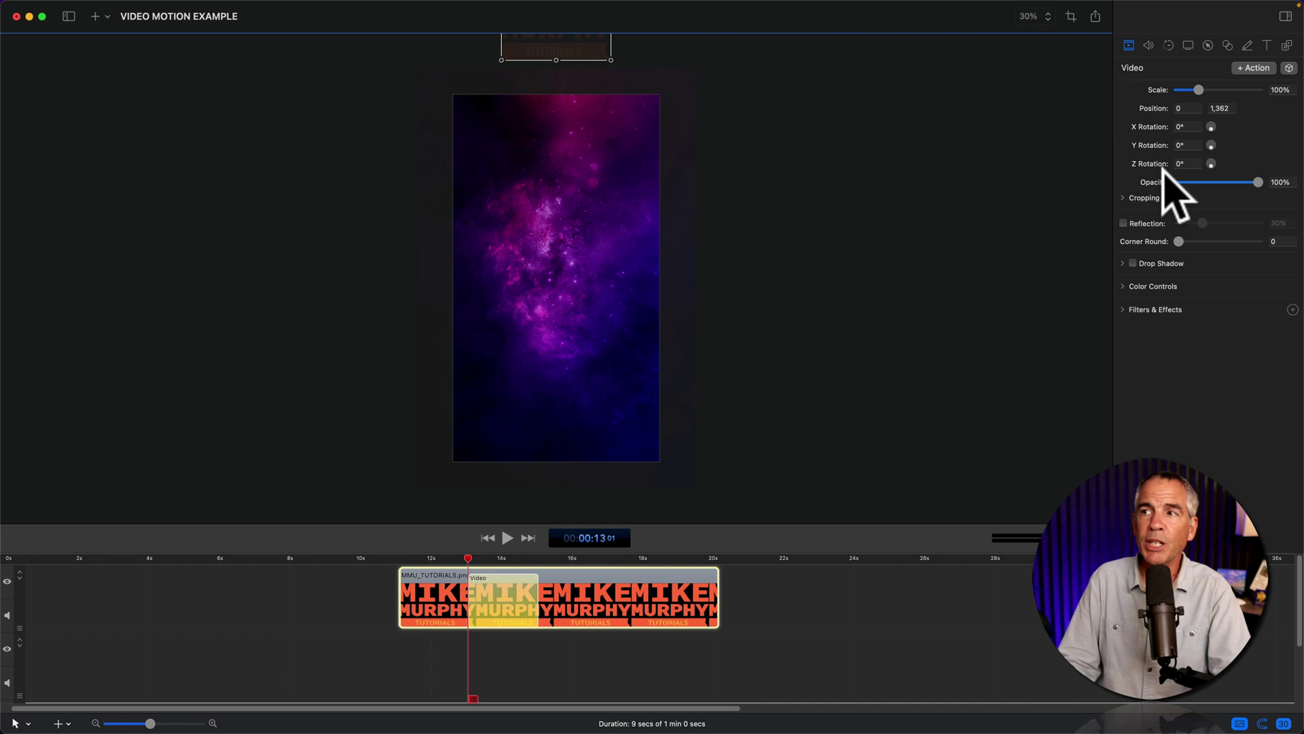
pyautogui.click(1188, 164)
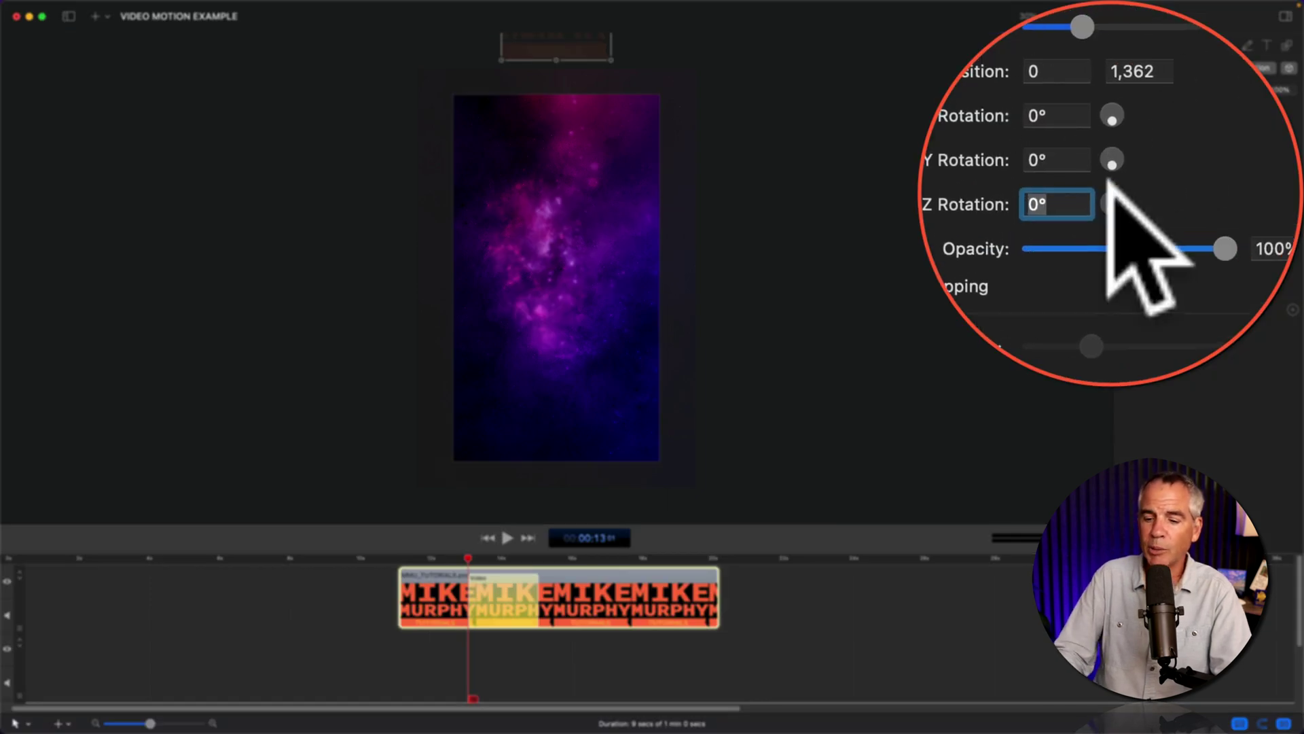
pyautogui.write('-15')
pyautogui.press('Return')
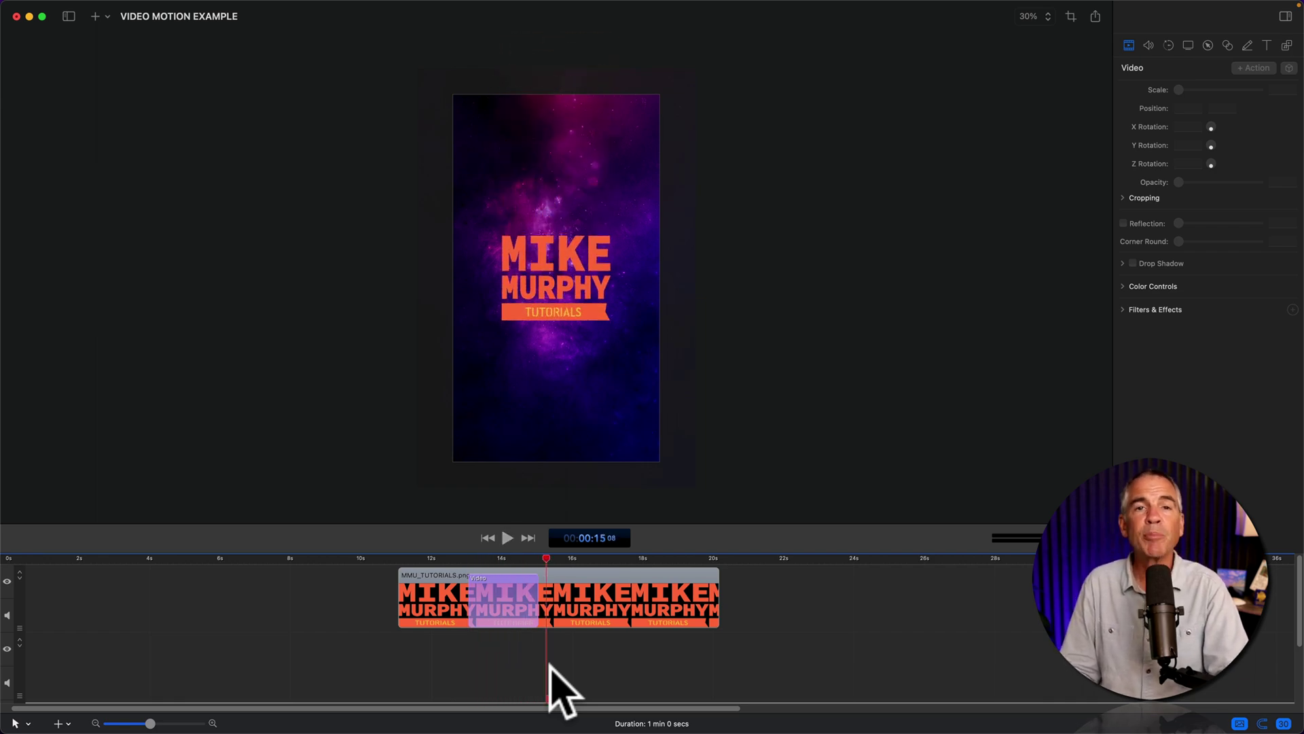
pyautogui.moveTo(549, 664); pyautogui.dragTo(544, 664)
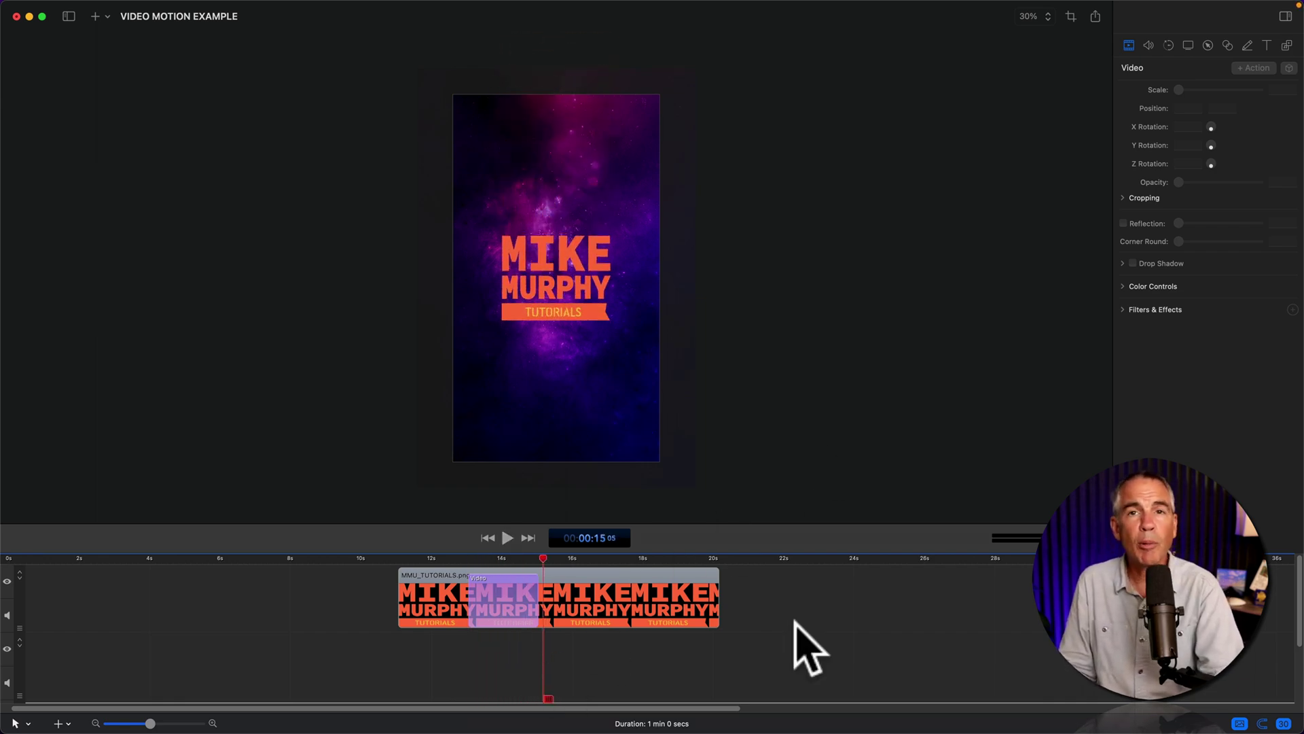
# Enable a Spring motion effect (damping 5, mass 0.75, stiffness 100) on the title's action
pyautogui.click(513, 607)
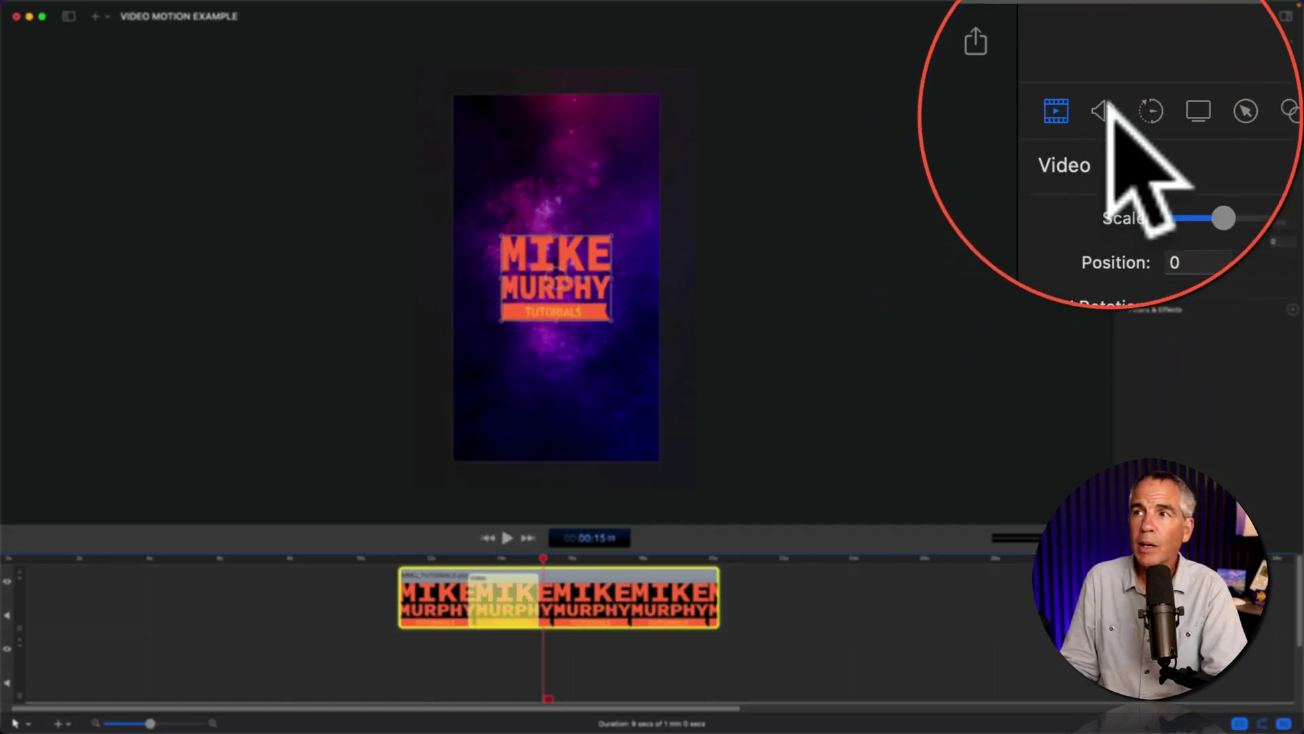
pyautogui.click(1072, 76)
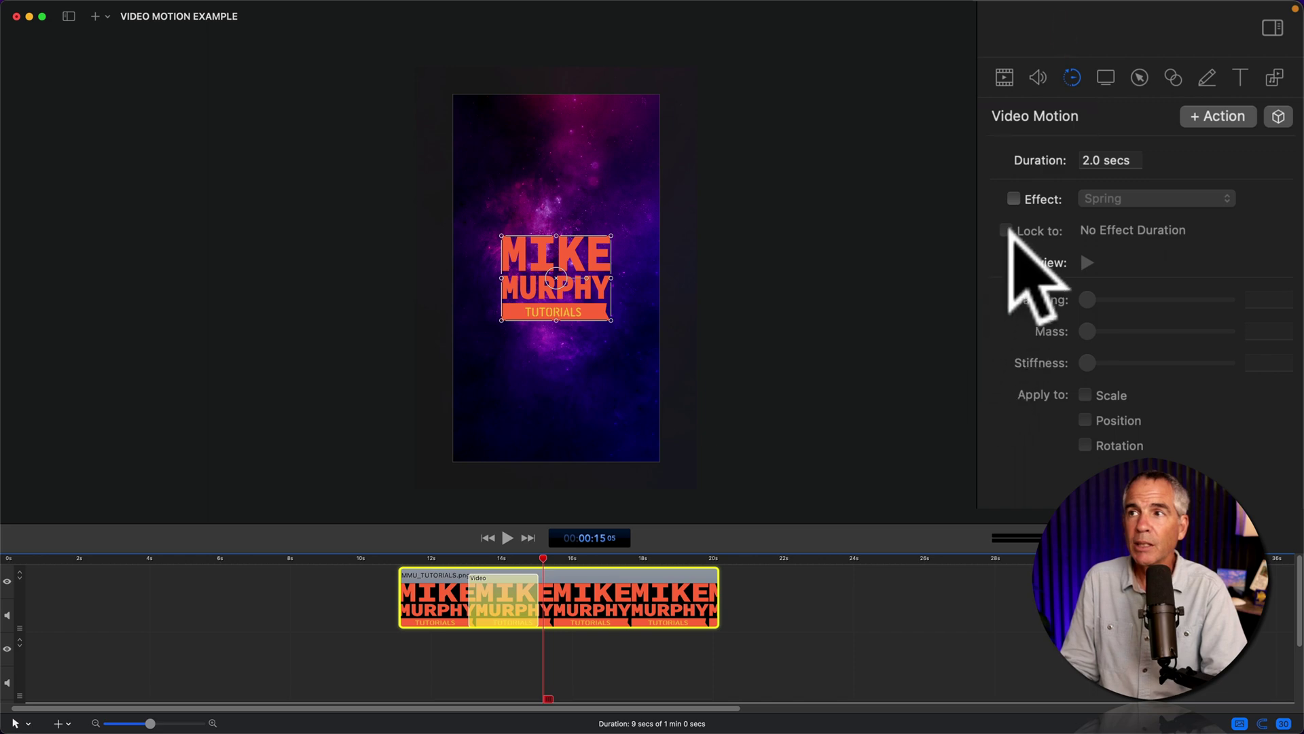
pyautogui.click(1013, 197)
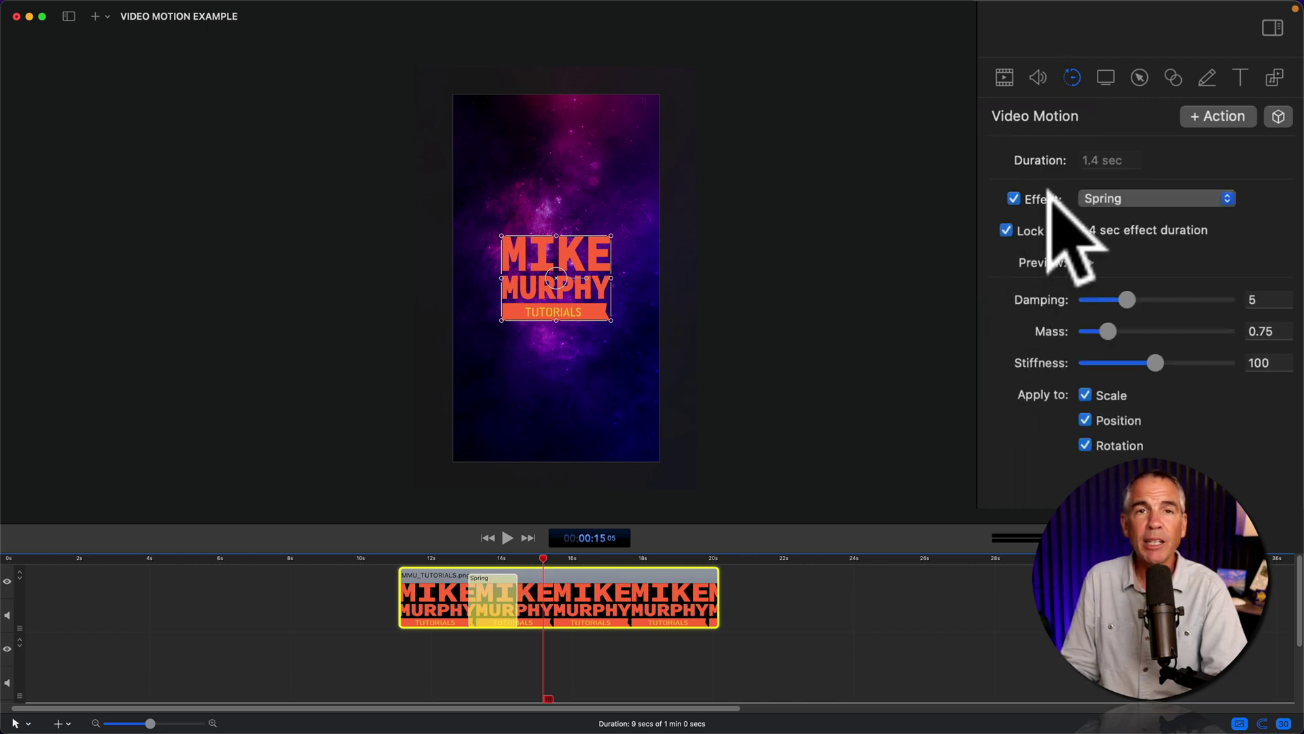
pyautogui.click(1144, 196)
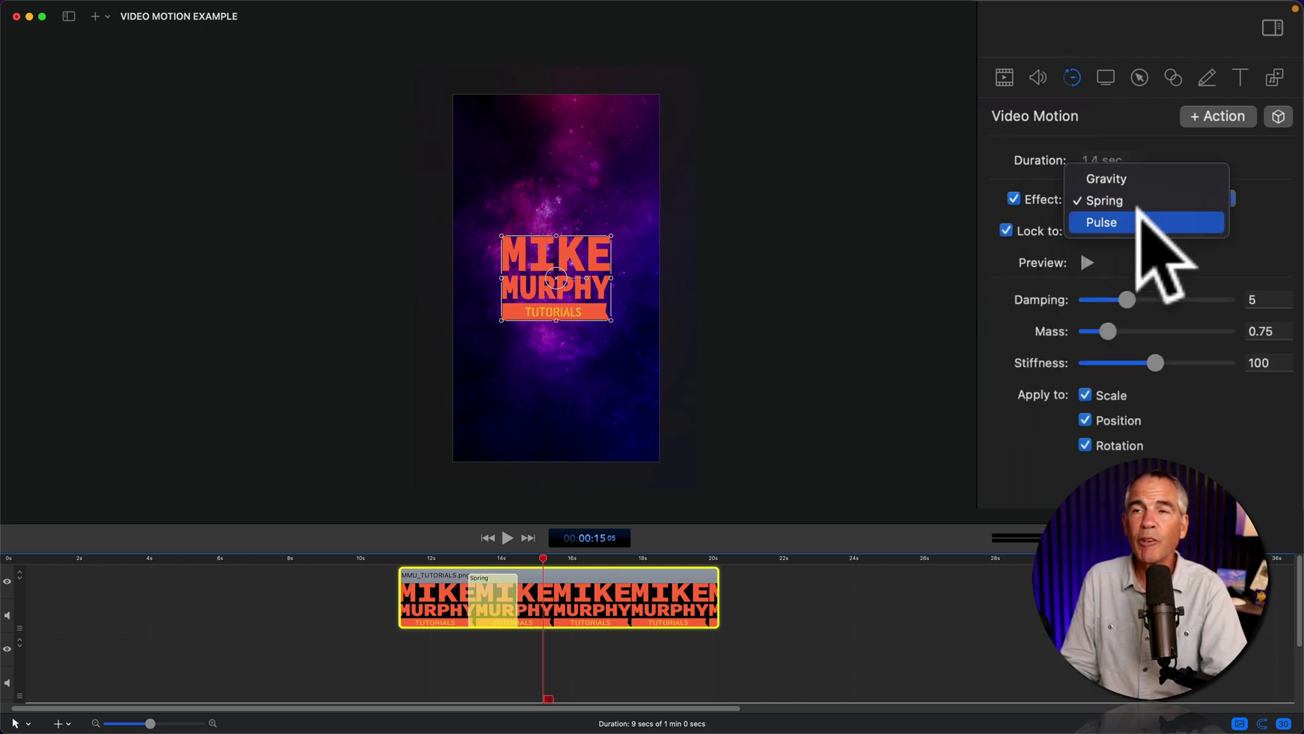
pyautogui.click(1144, 200)
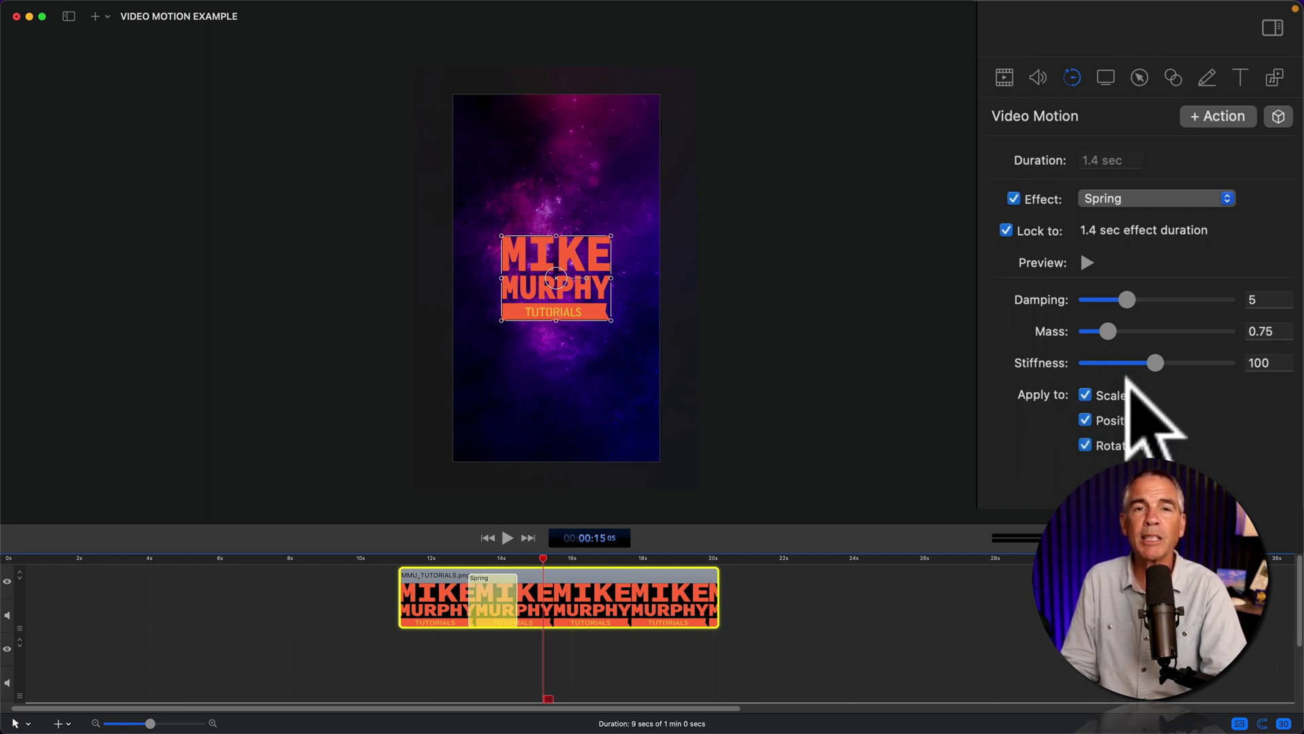
# Preview the logo springing into place, leaving the playhead near 17 seconds
pyautogui.moveTo(496, 557); pyautogui.dragTo(456, 556)
pyautogui.press('space')
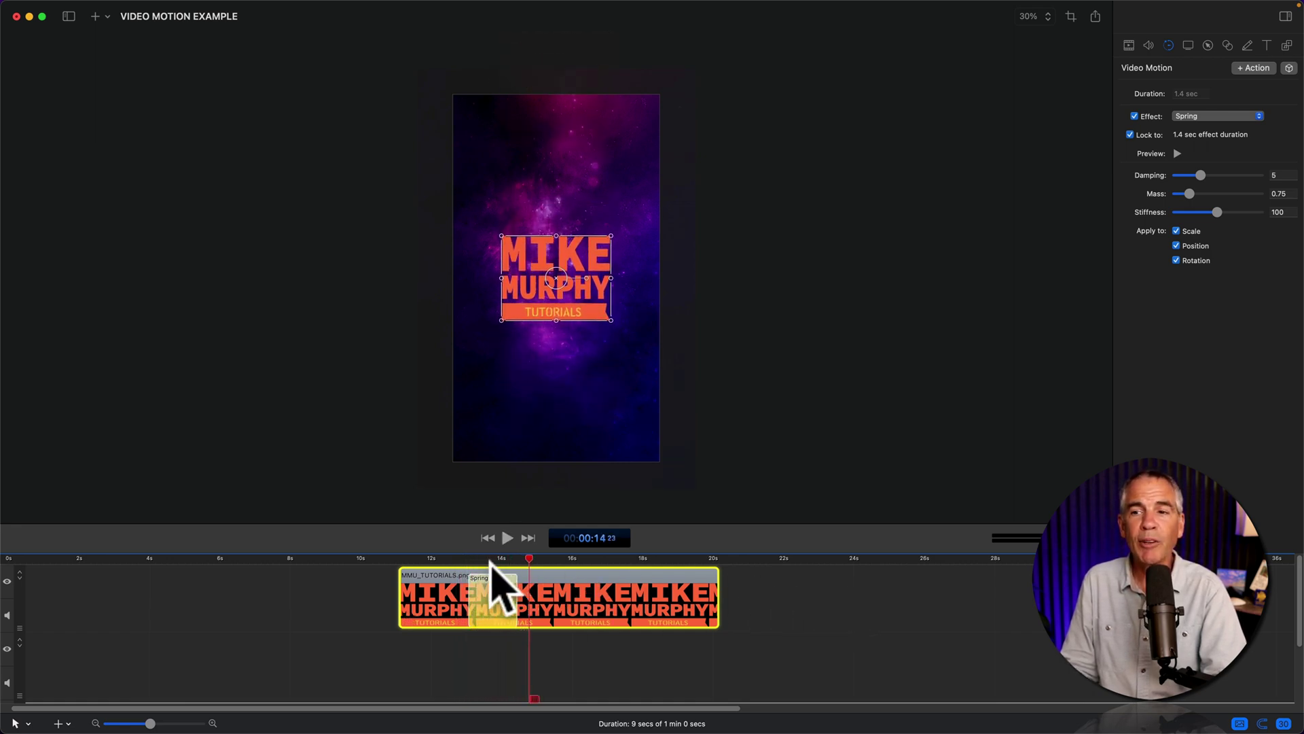
pyautogui.click(451, 558)
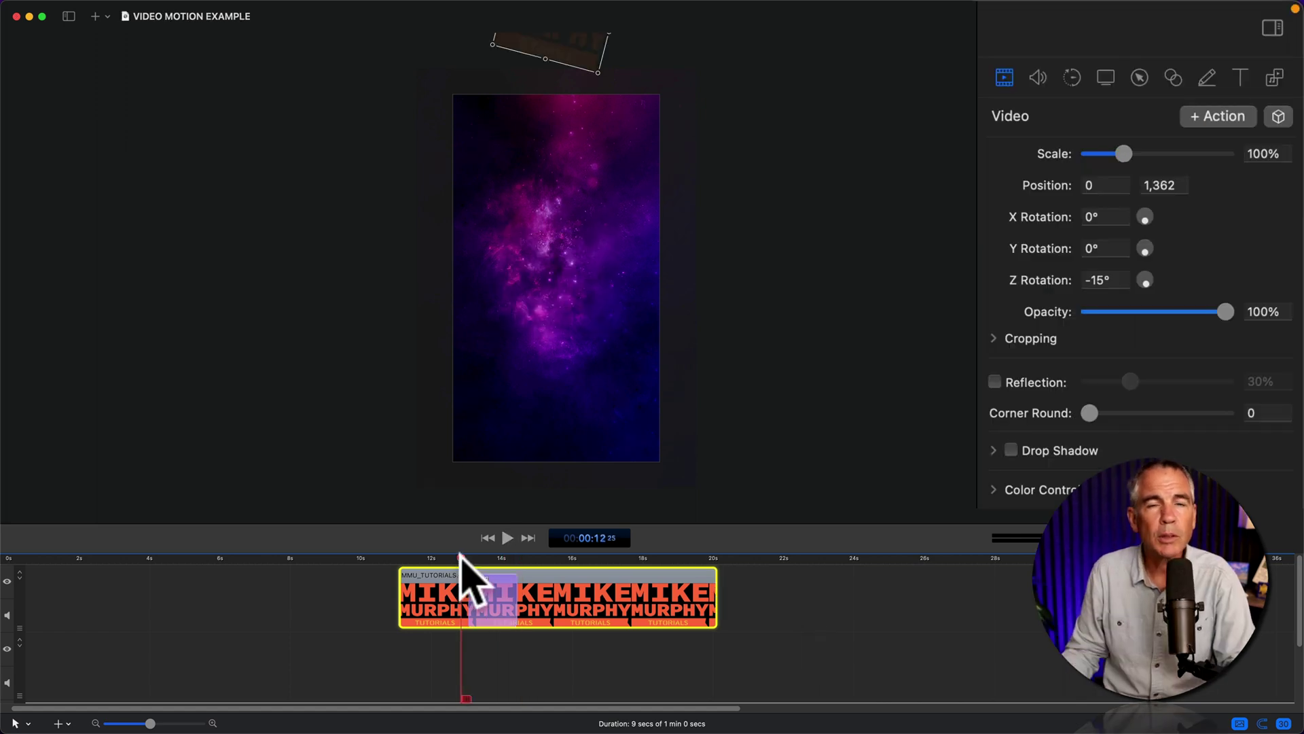
pyautogui.moveTo(461, 556); pyautogui.dragTo(613, 561)
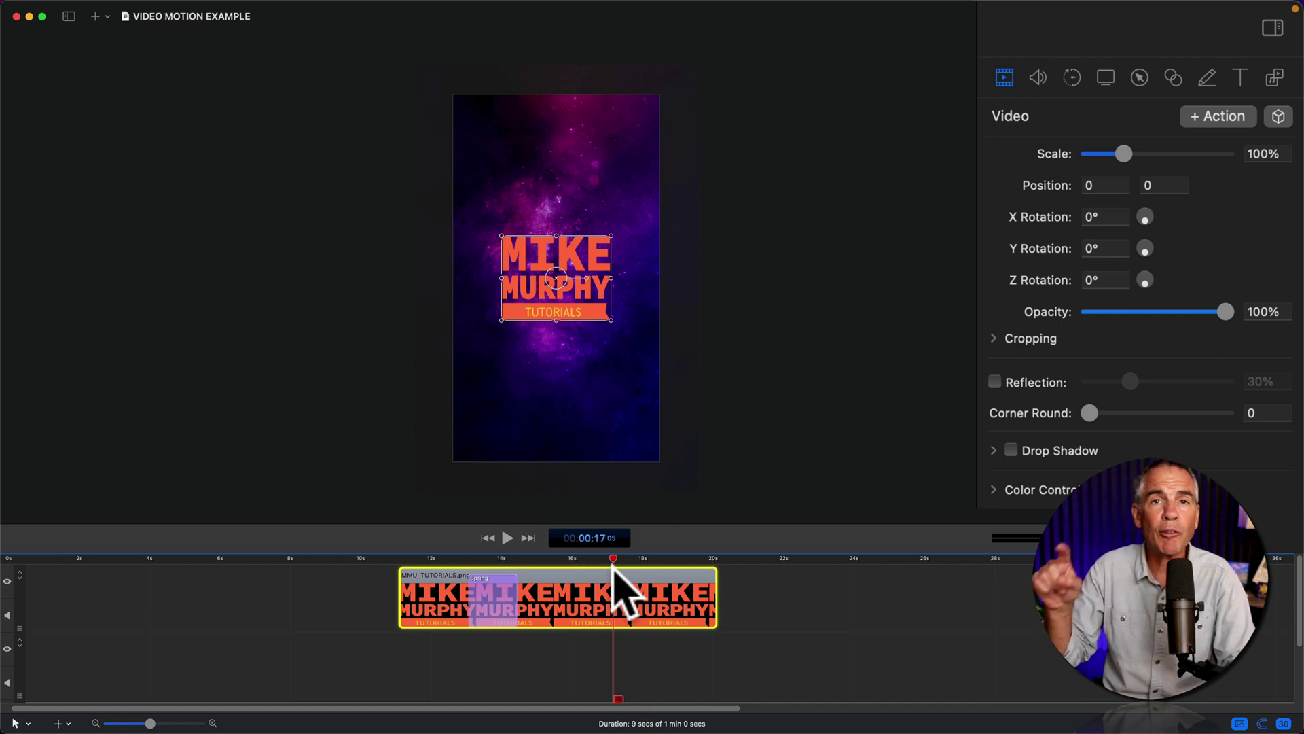
pyautogui.moveTo(613, 561)
pyautogui.mouseDown()
pyautogui.moveTo(533, 562)
pyautogui.moveTo(656, 561)
pyautogui.moveTo(637, 561)
pyautogui.mouseUp()
# Extend the logo clip from 9 to 15 seconds and show its Video Motion settings
pyautogui.moveTo(713, 584); pyautogui.dragTo(930, 595)
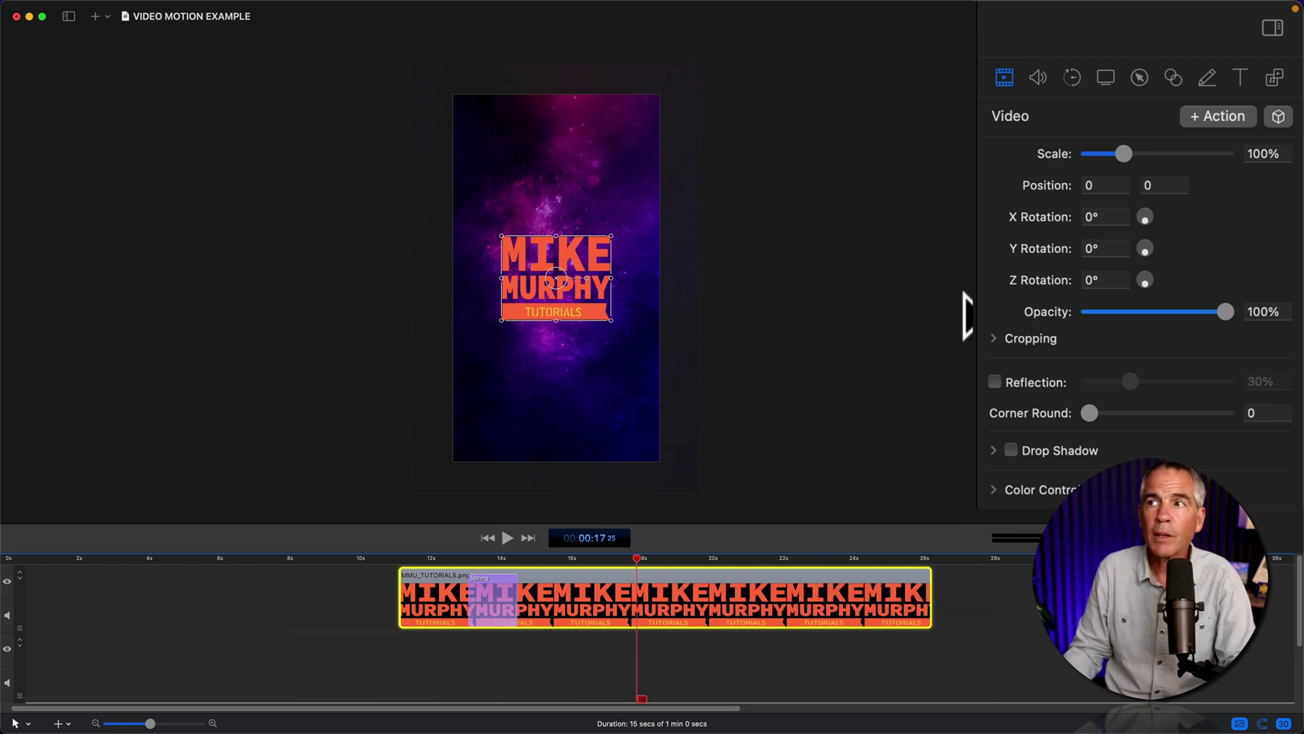
pyautogui.click(1070, 76)
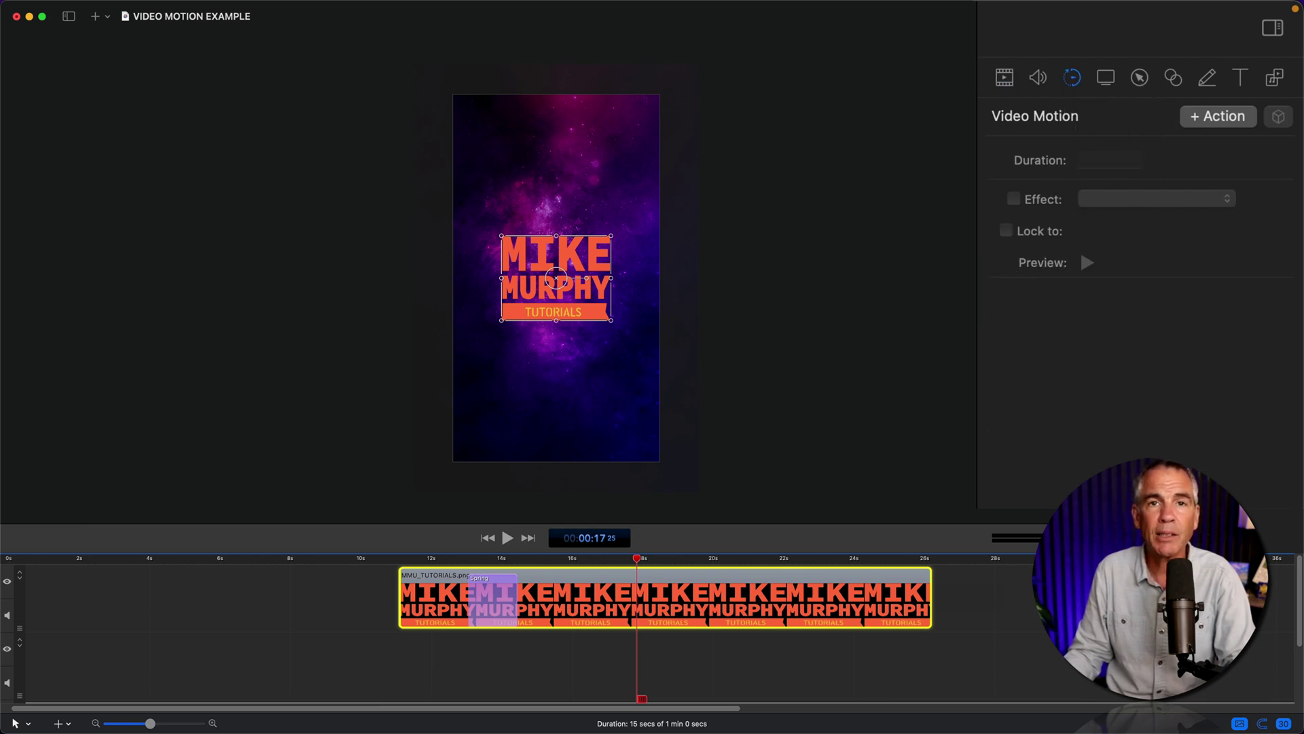
pyautogui.click(1006, 77)
pyautogui.click(1072, 77)
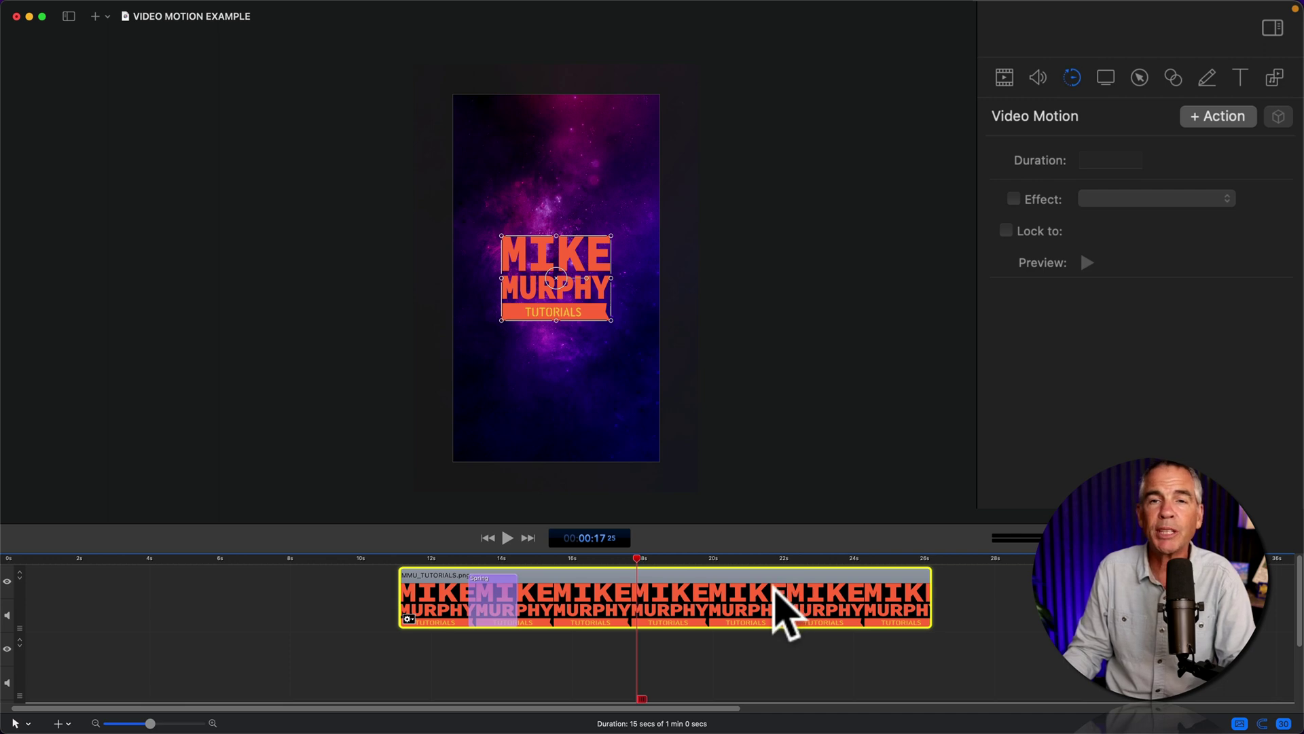
# Add a second action ending at 00:00:17 that moves the logo down to the frame's bottom edge
pyautogui.click(1208, 116)
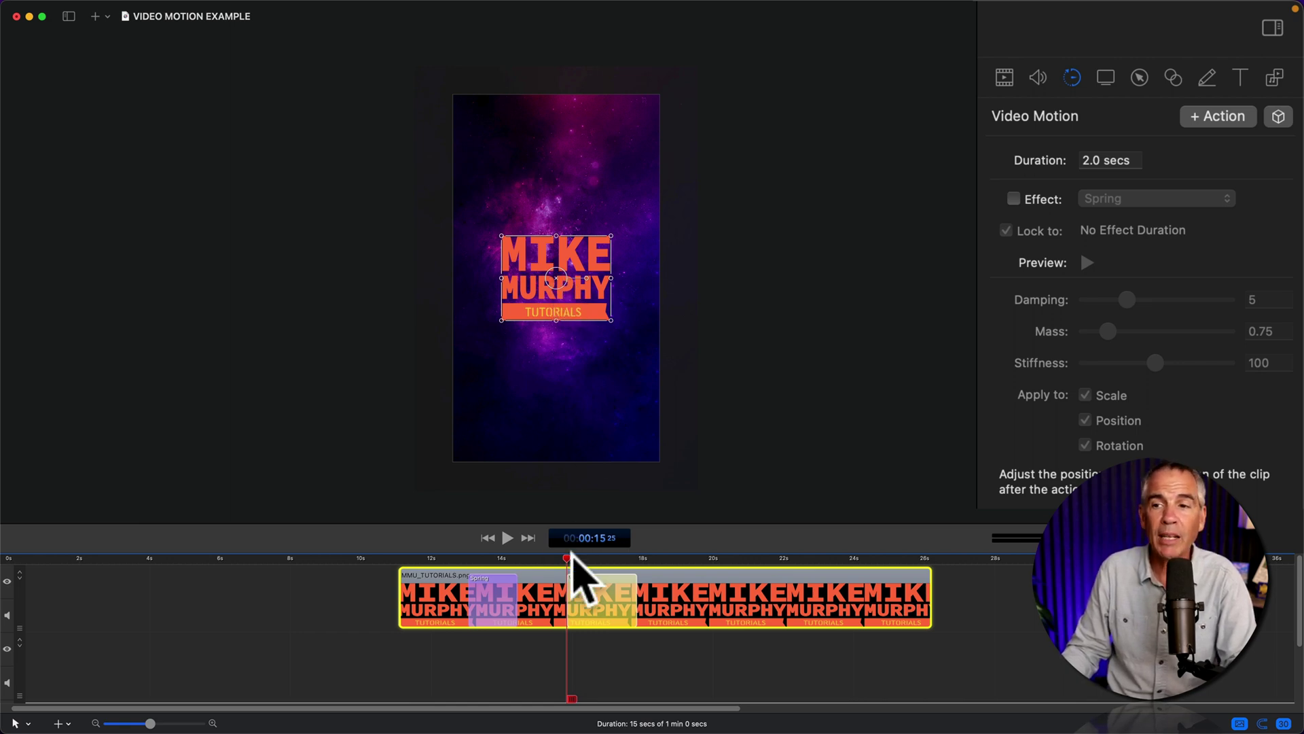
pyautogui.moveTo(568, 554); pyautogui.dragTo(637, 557)
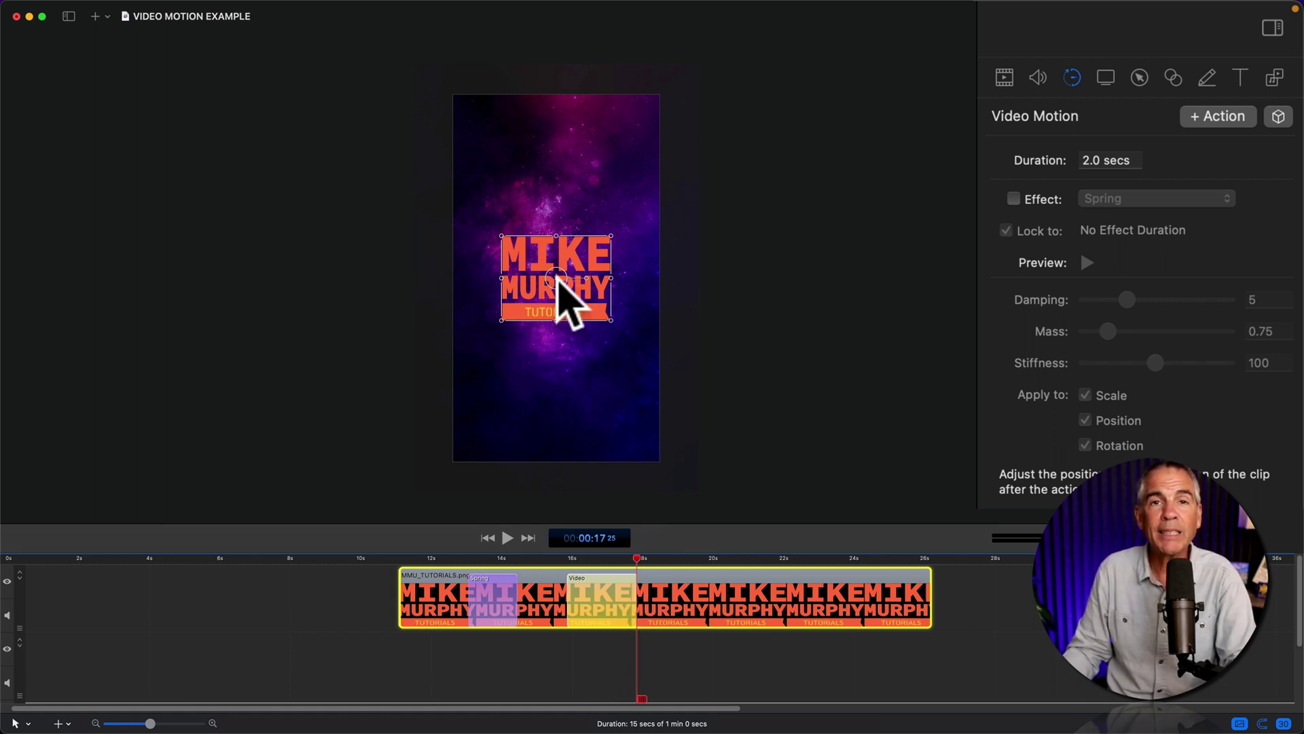
pyautogui.moveTo(556, 277); pyautogui.dragTo(557, 513)
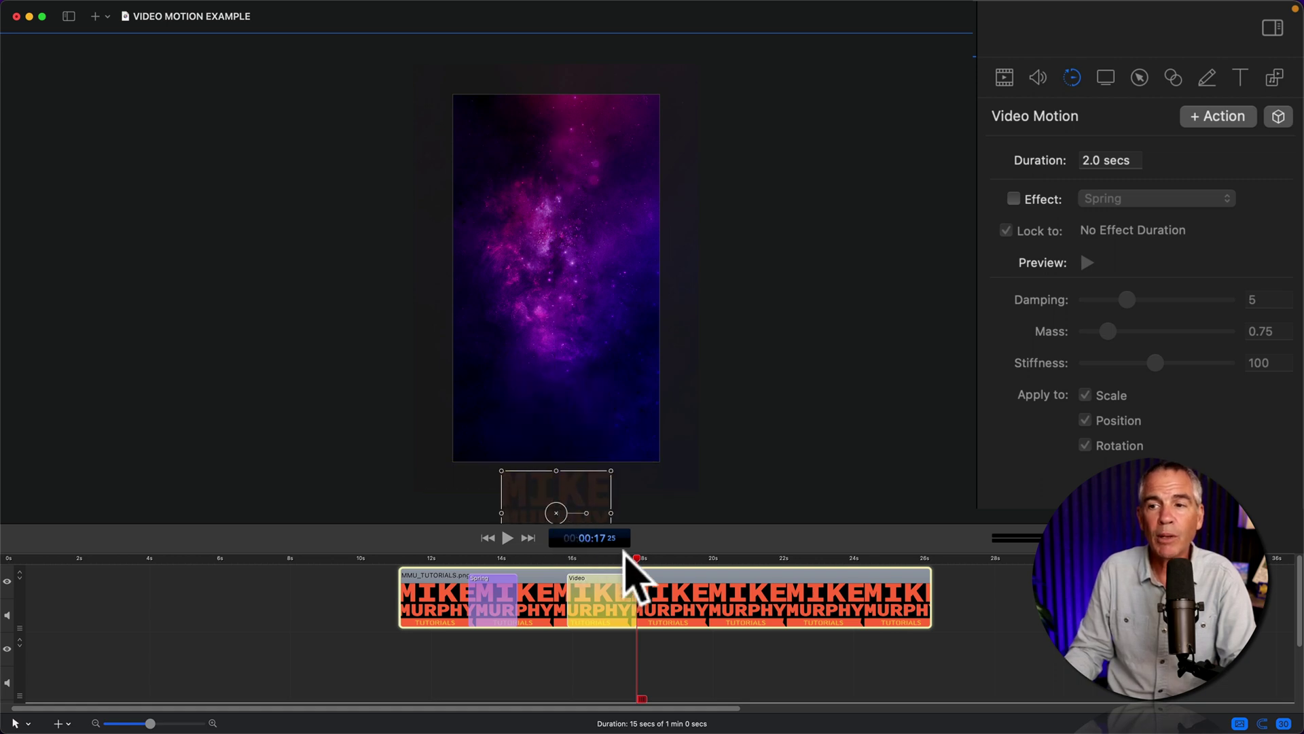
pyautogui.moveTo(625, 554)
pyautogui.mouseDown()
pyautogui.moveTo(577, 562)
pyautogui.moveTo(639, 568)
pyautogui.moveTo(572, 577)
pyautogui.moveTo(620, 570)
pyautogui.mouseUp()
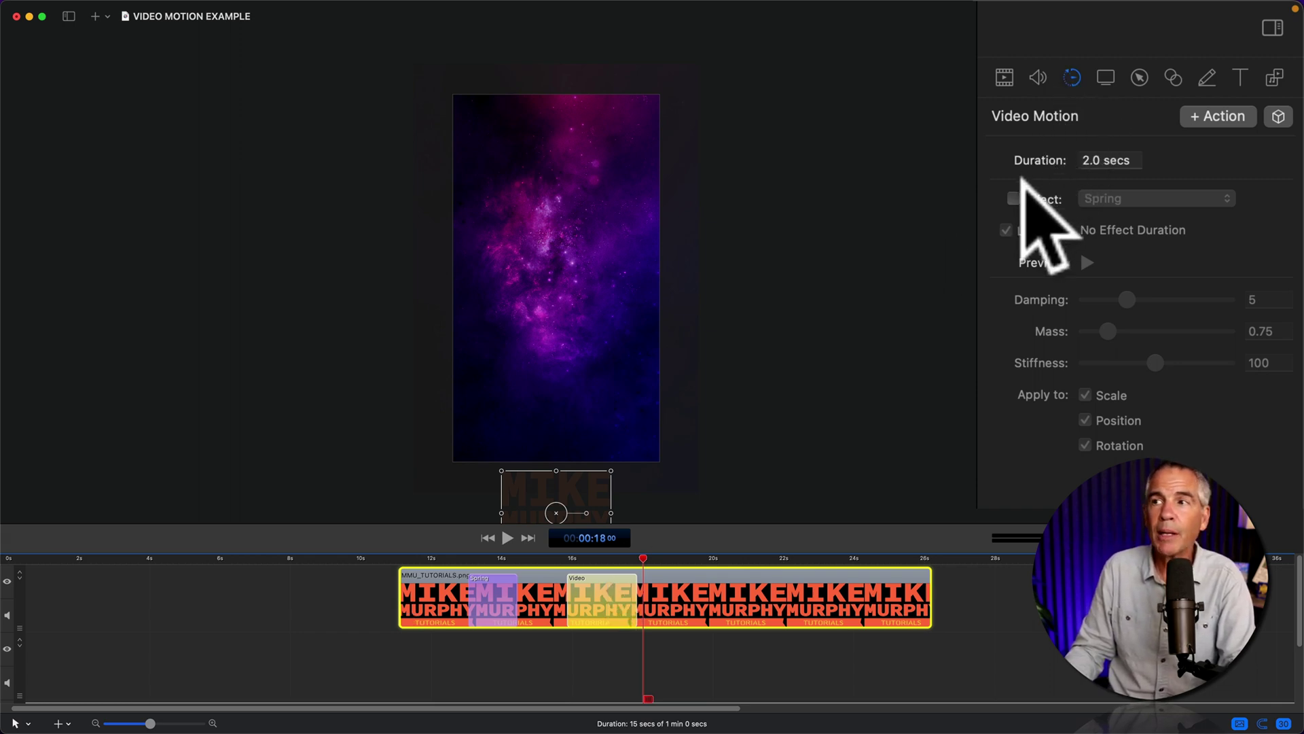
# Give the exit action a Gravity effect with Velocity 95 (Elasticity 60%, Strength 200%)
pyautogui.click(1014, 199)
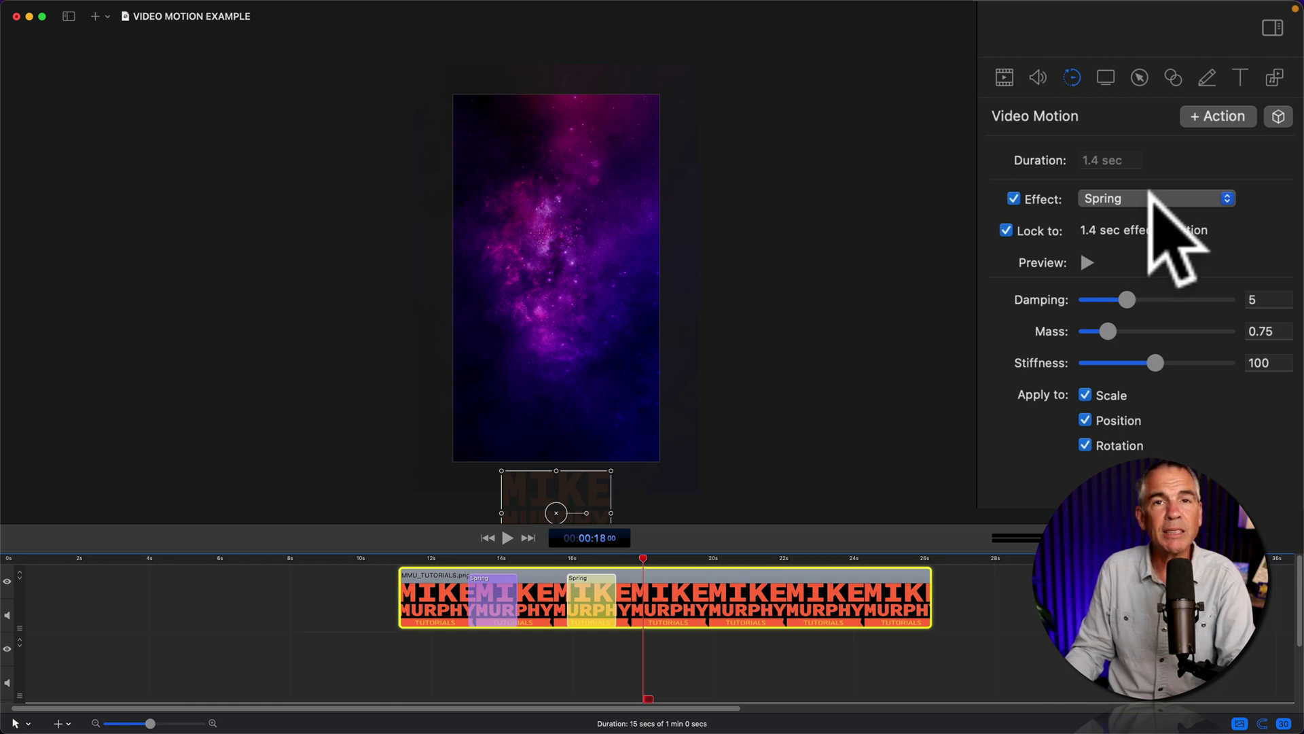
pyautogui.click(1155, 199)
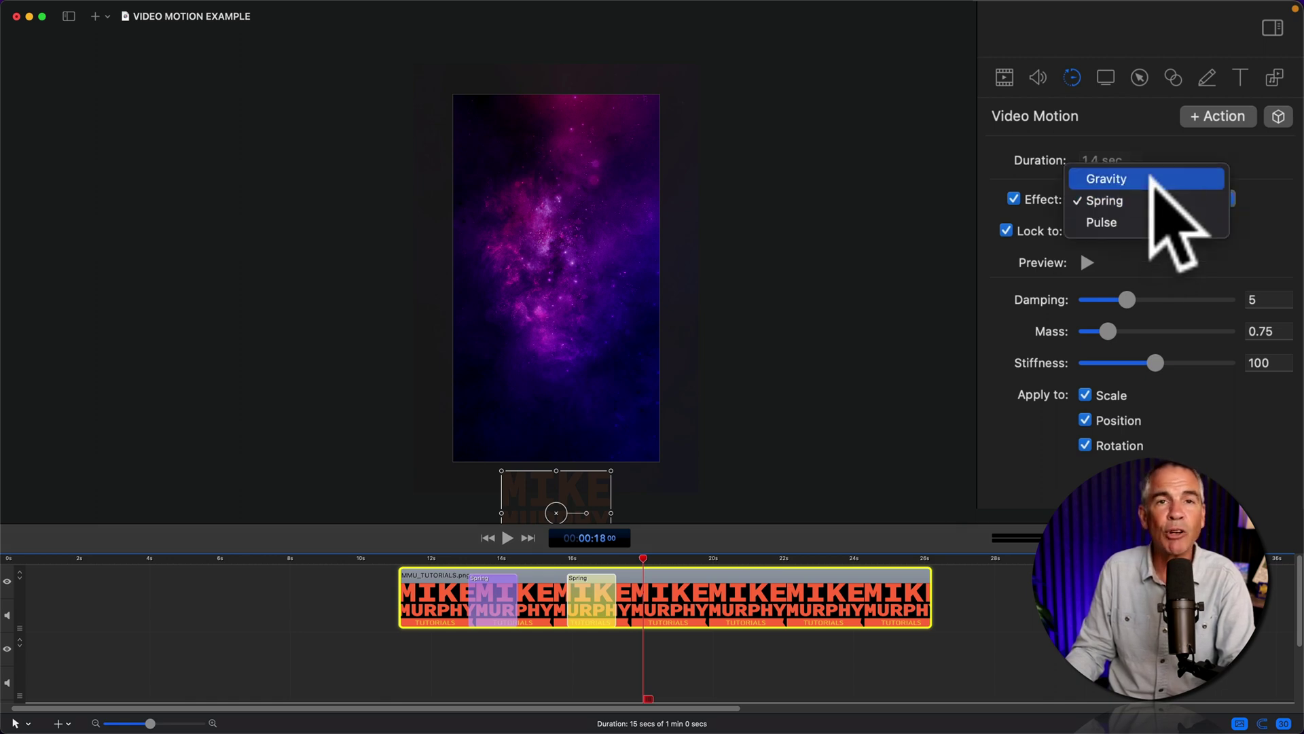
pyautogui.click(1150, 178)
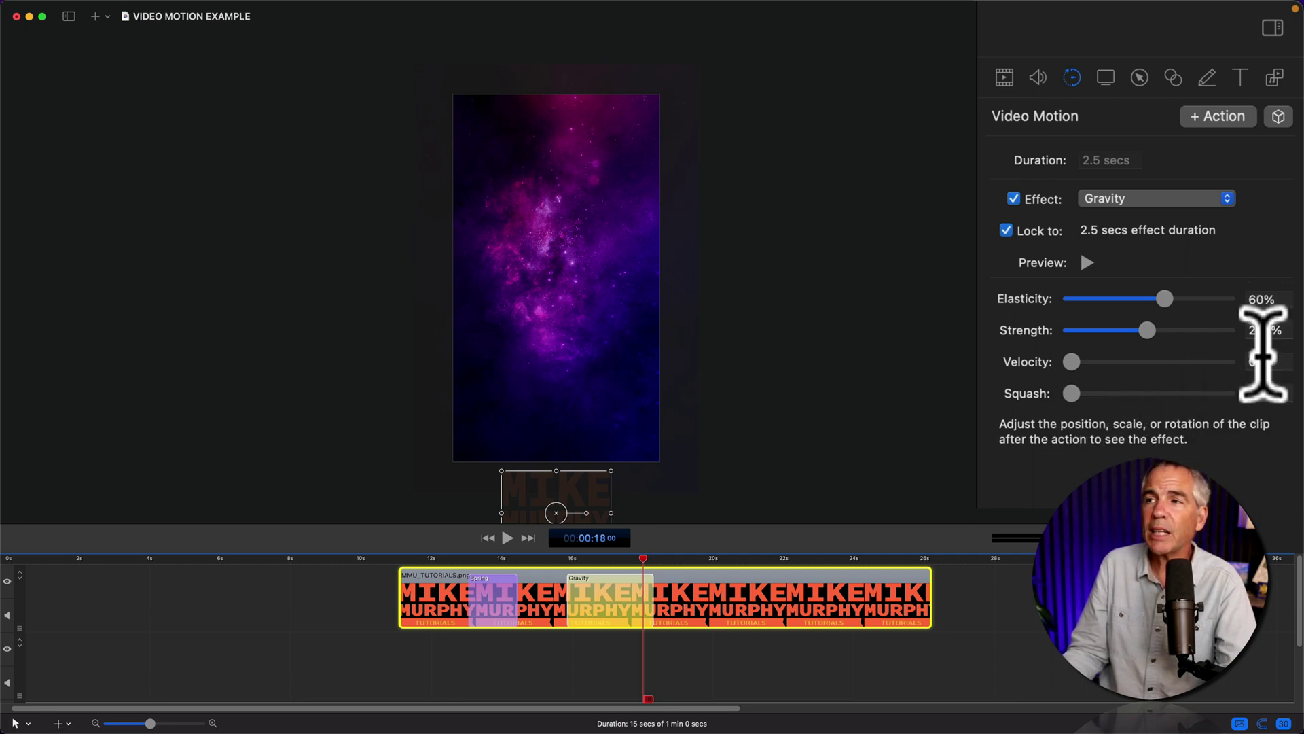
pyautogui.click(1267, 361)
pyautogui.write('95')
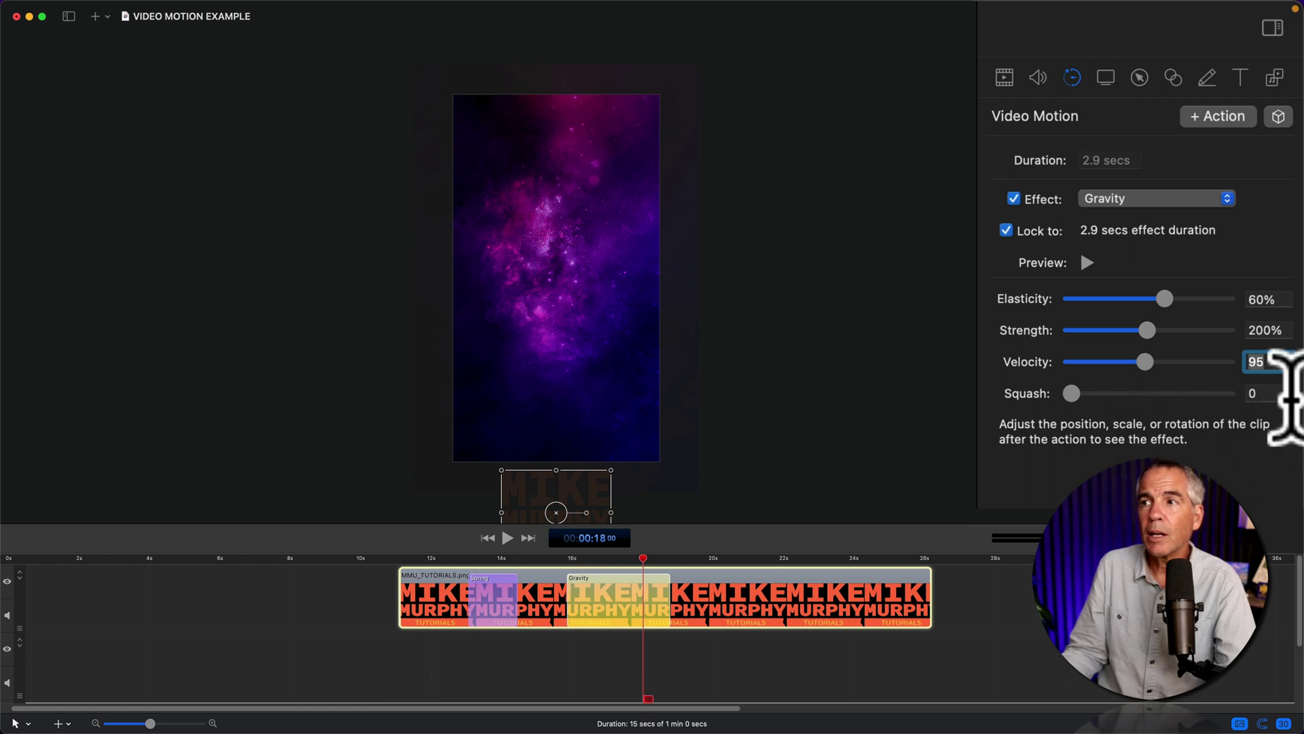
pyautogui.click(1257, 394)
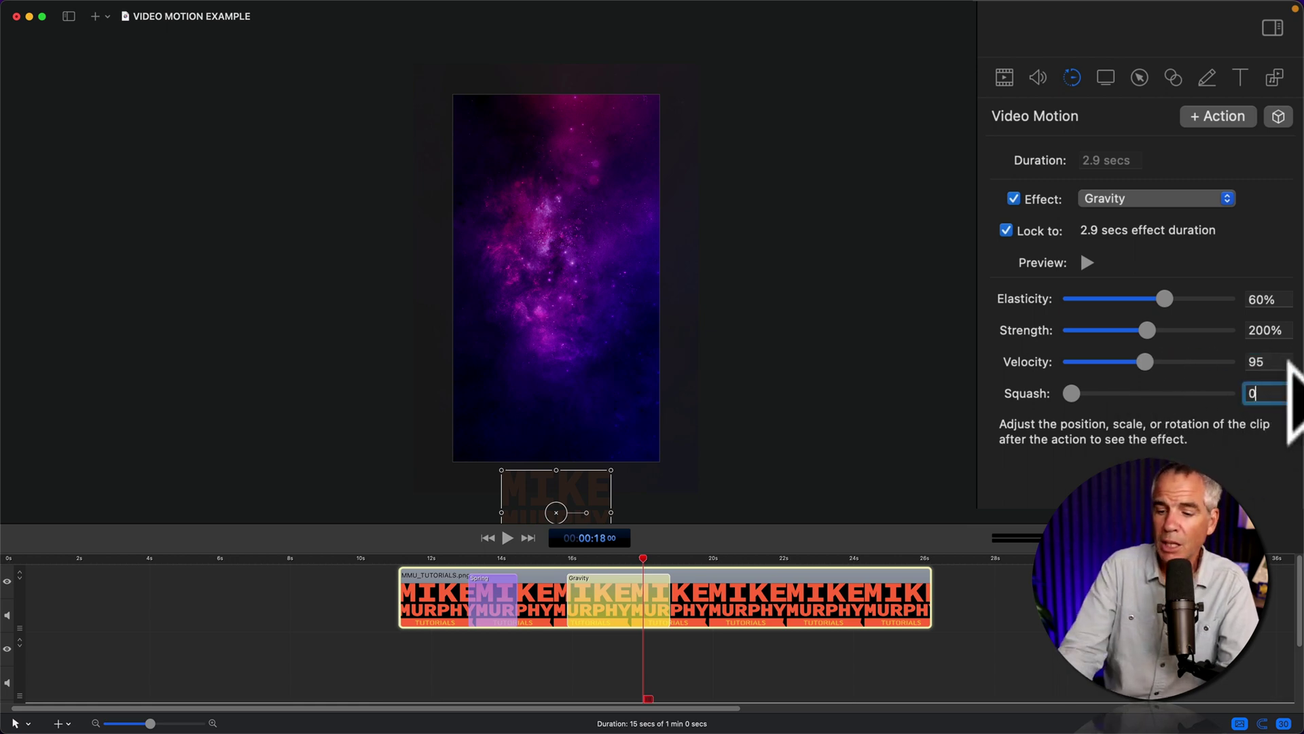
pyautogui.click(746, 558)
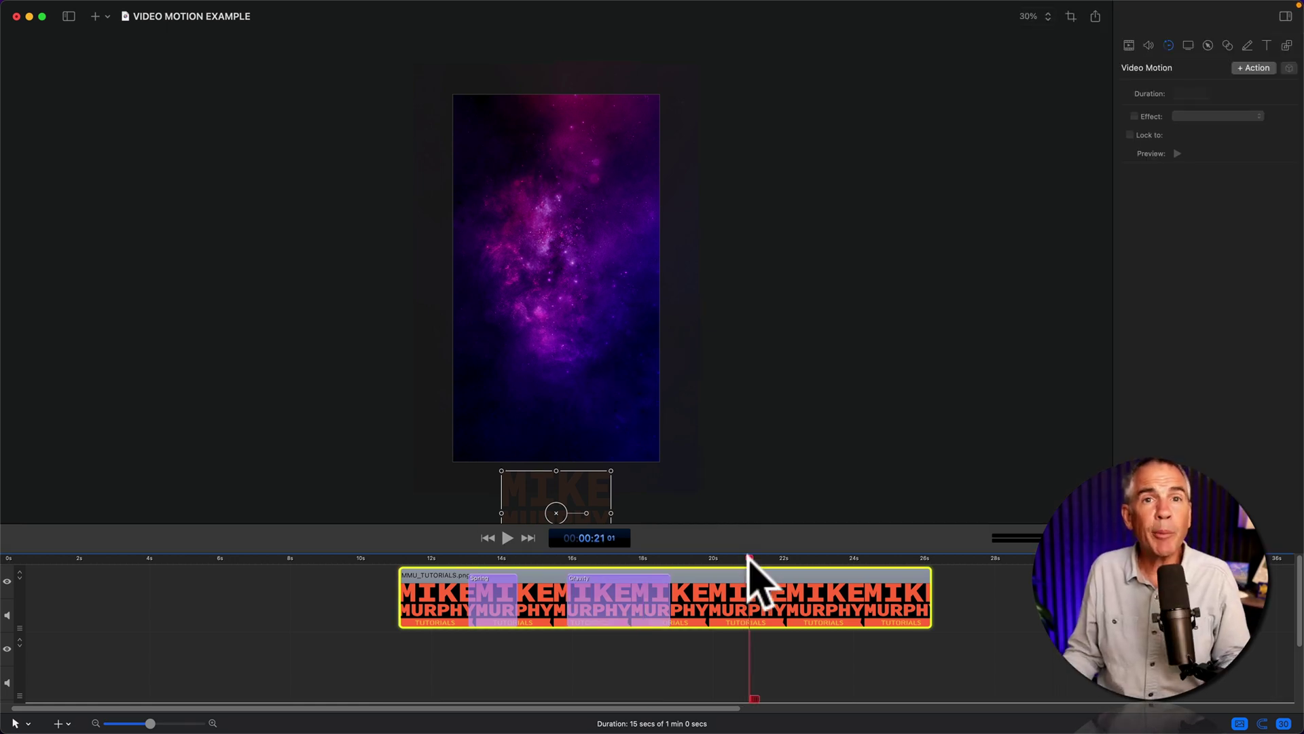
# Play both actions from 00:00:11, then reselect the Gravity action to show its settings
pyautogui.moveTo(749, 558); pyautogui.dragTo(399, 572)
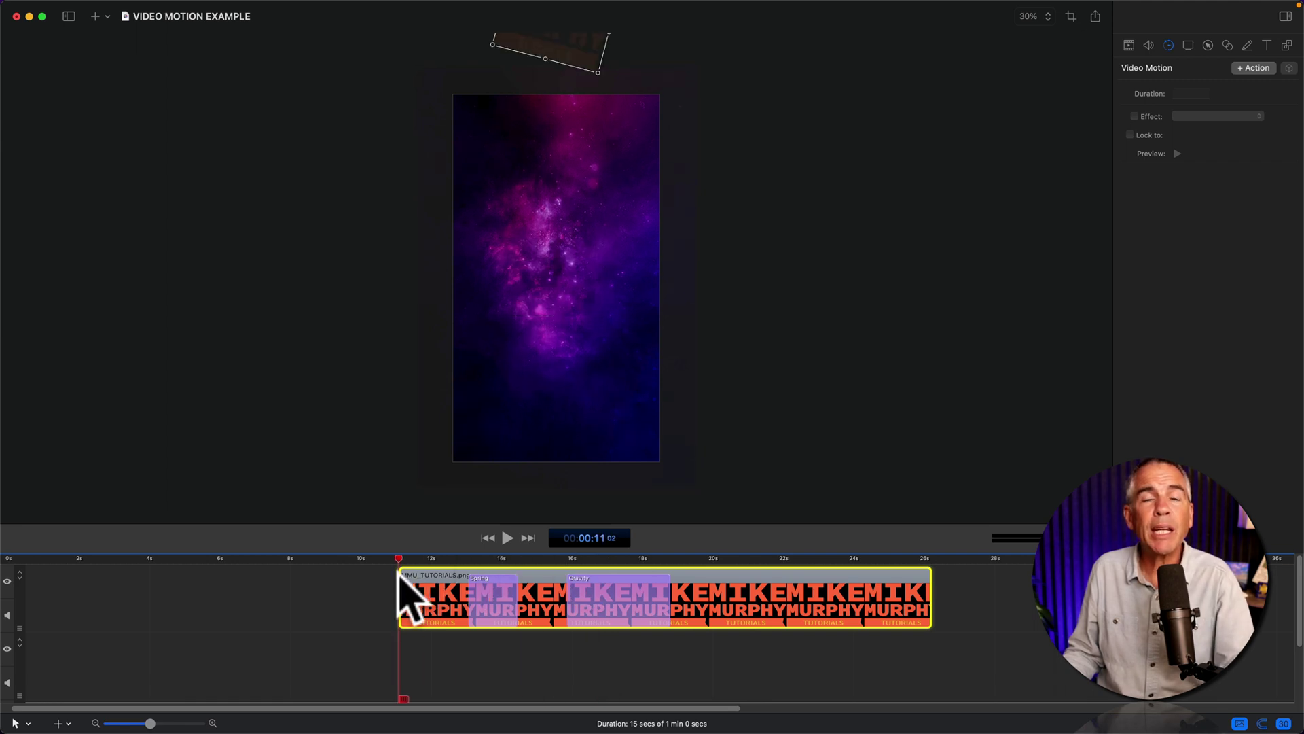
pyautogui.press('space')
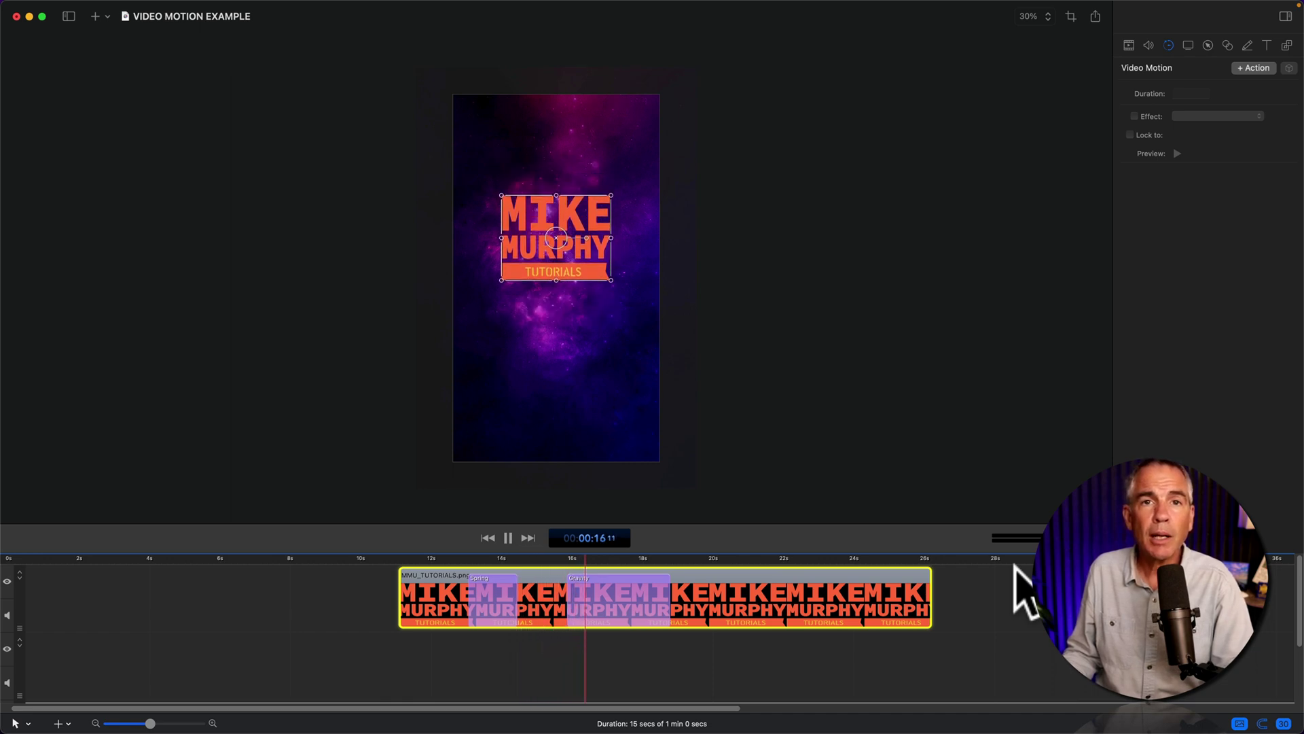
pyautogui.press('space')
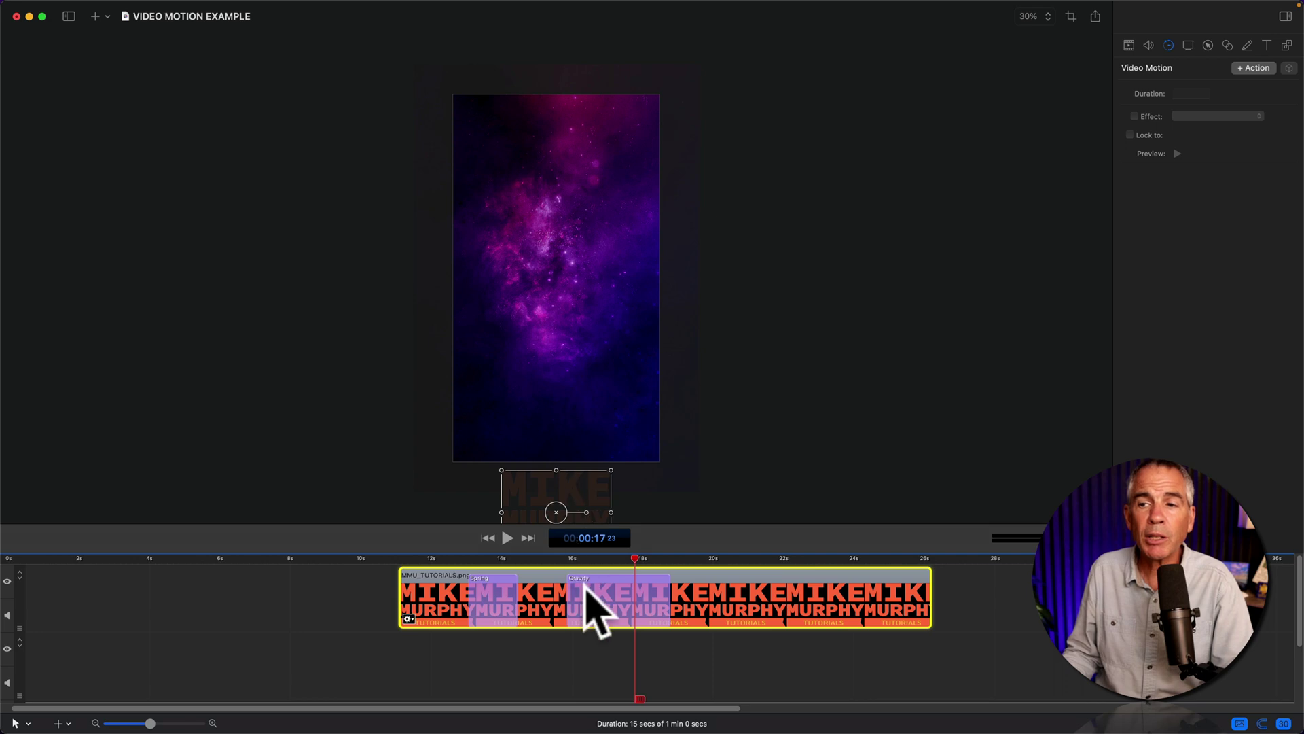
pyautogui.click(586, 592)
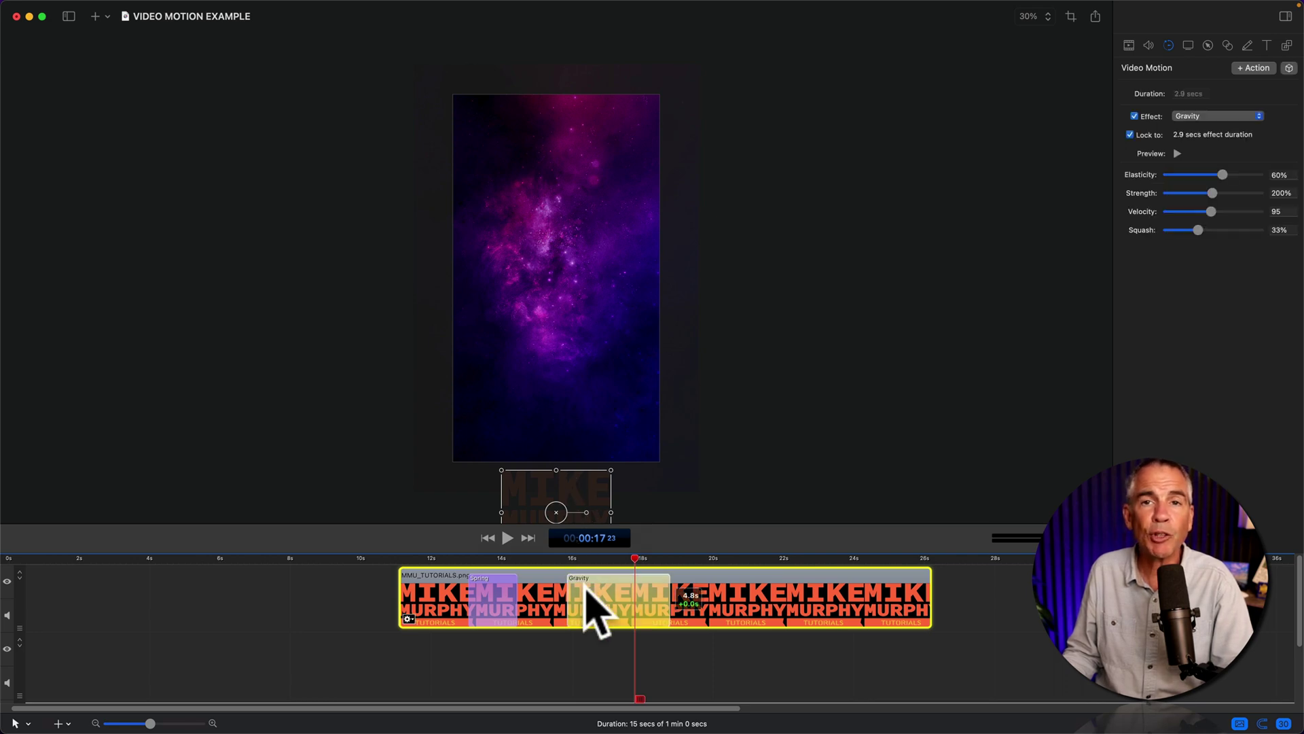